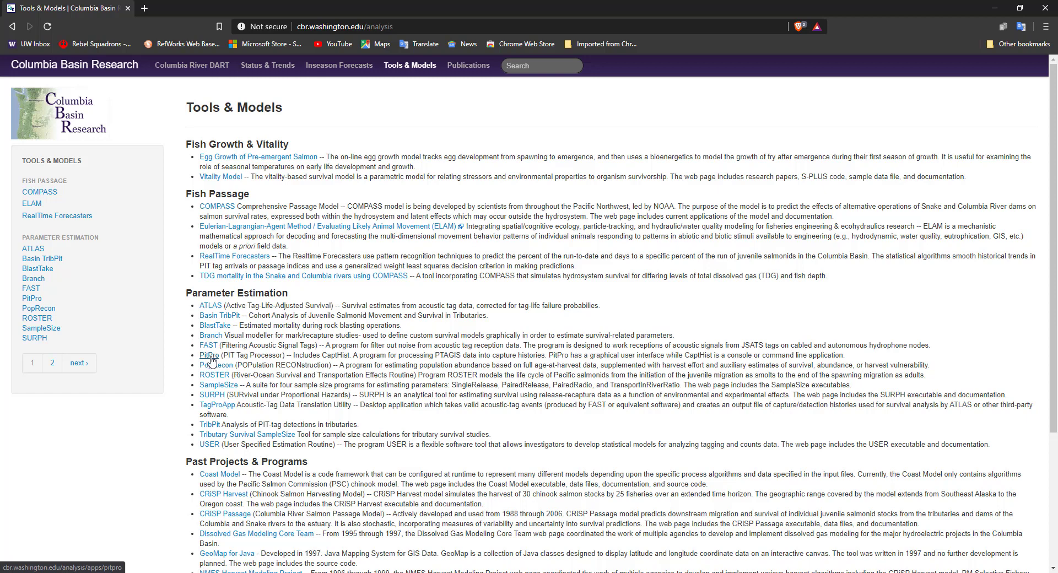
Download the PitPro 4.19.8 installer, PitPro4.19.8.msi, from the Columbia Basin Research tools page to the Desktop.
left_click(209, 356)
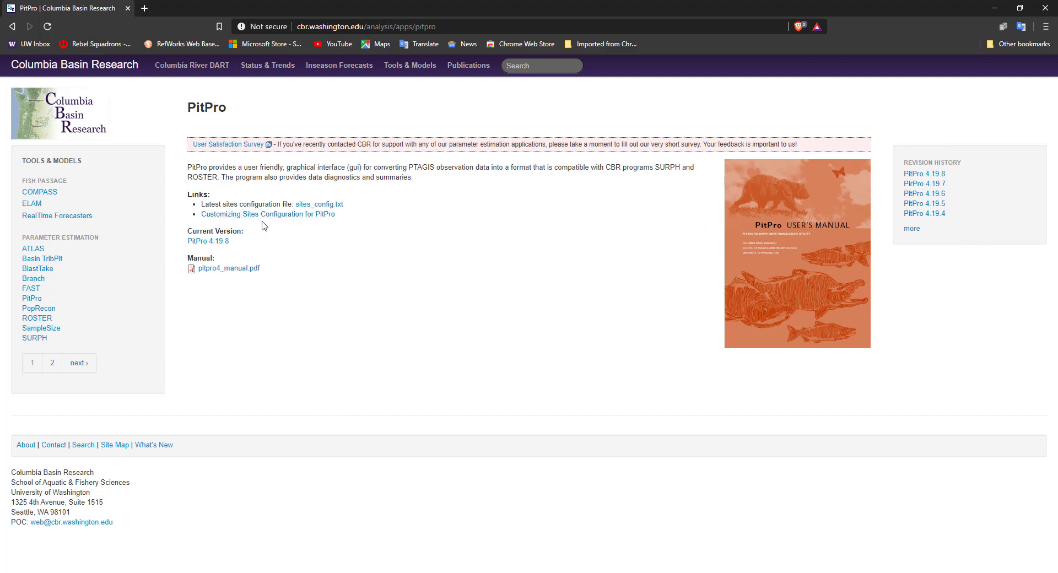
left_click(221, 245)
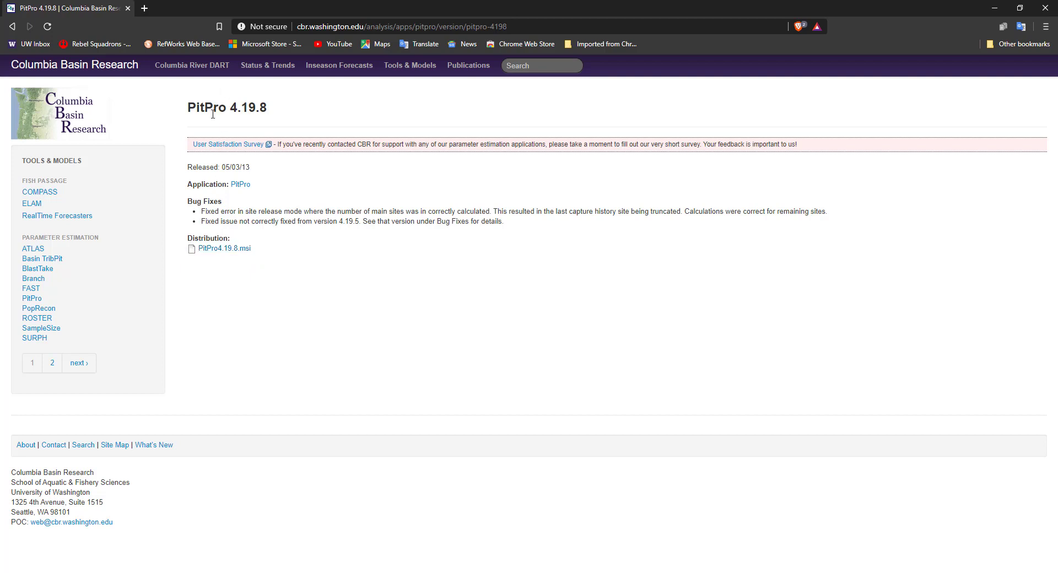
left_click(224, 248)
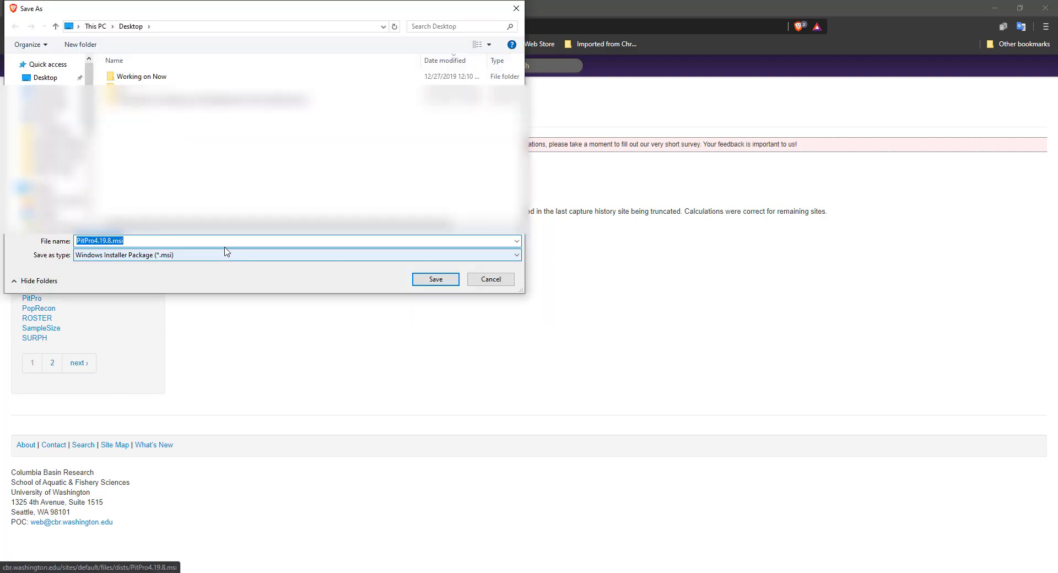
left_click(45, 77)
left_click(421, 280)
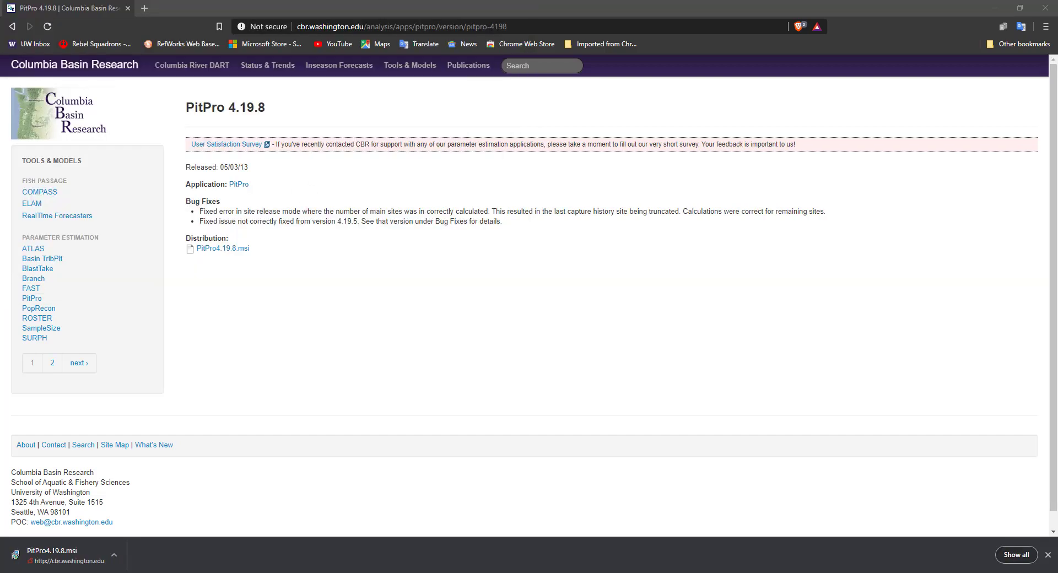
Install PitPro from PitPro4.19.8.msi on the Desktop, keeping the folder C:\Program Files (x86)\CBR\PitPro\.
left_click_drag(1057, 149, 334, 73)
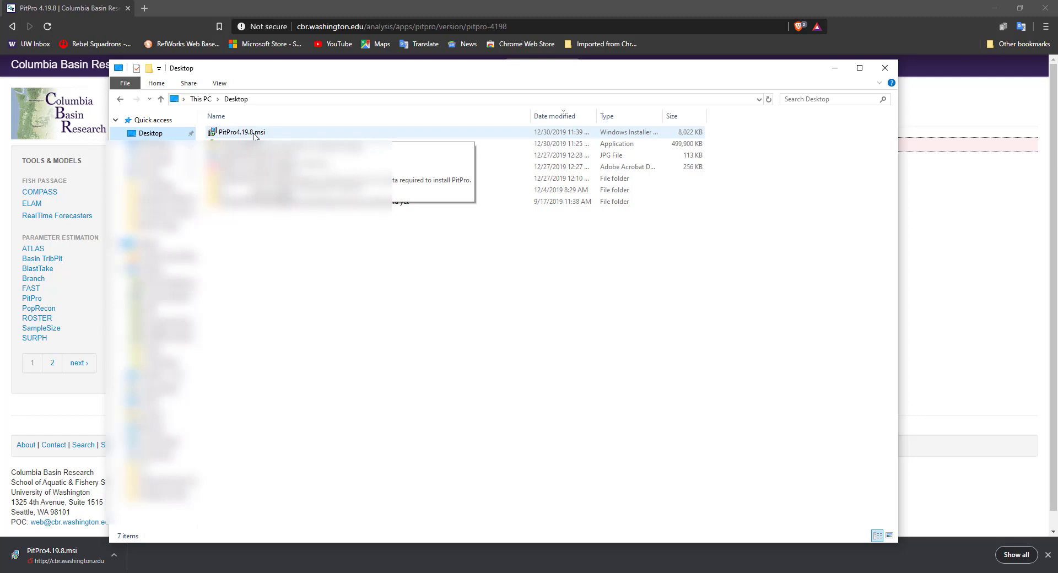
double_click(254, 134)
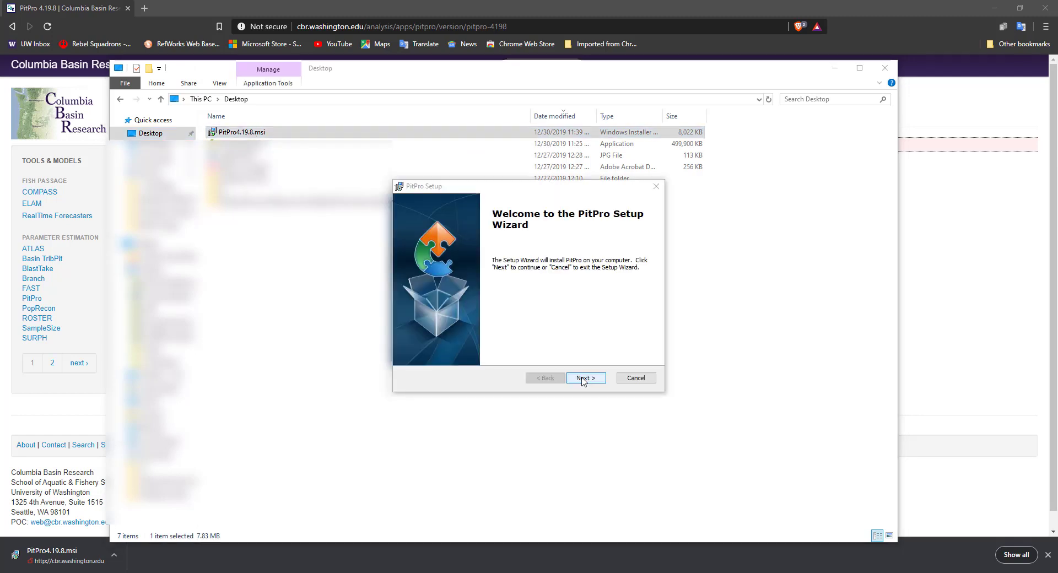
left_click(583, 380)
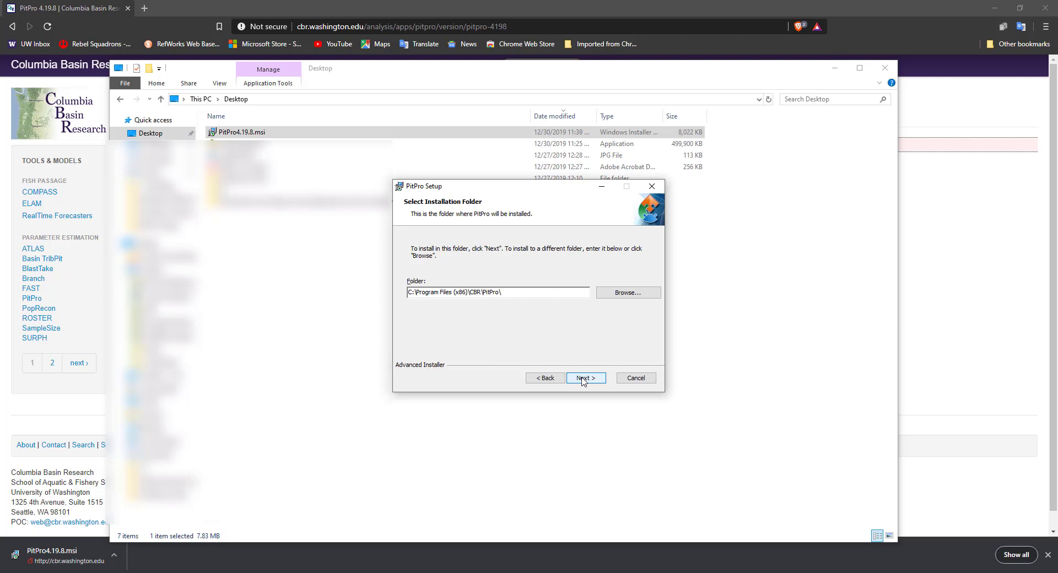
left_click(583, 379)
left_click(587, 378)
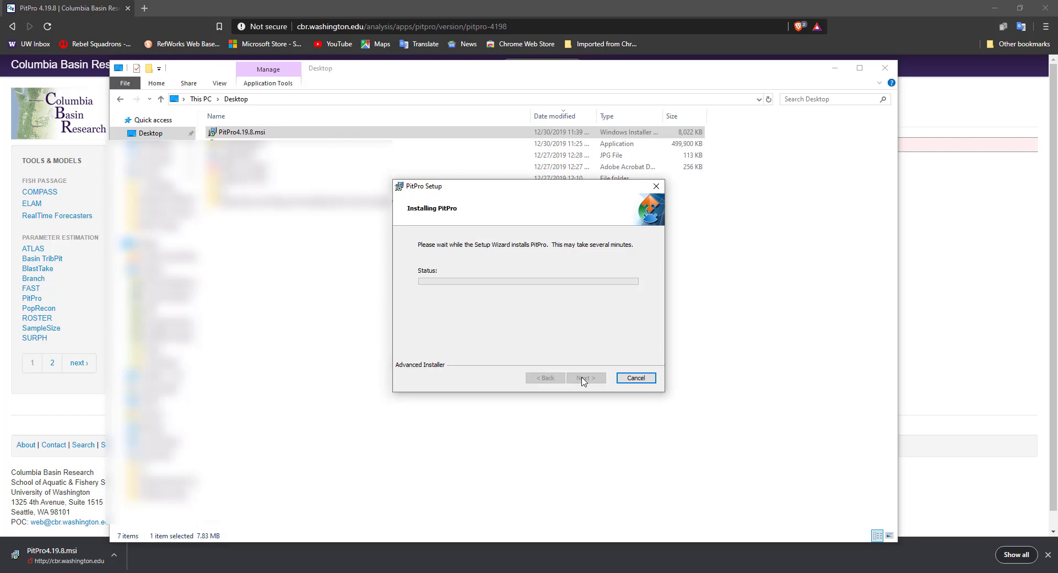
left_click(585, 378)
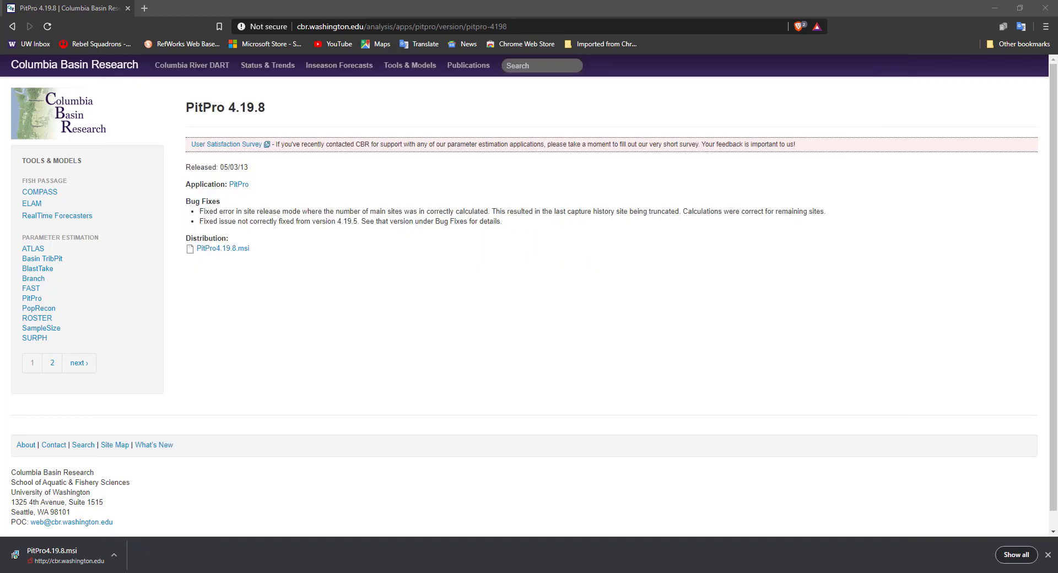
Search the computer for pitpro and launch the PitPro app.
key("super")
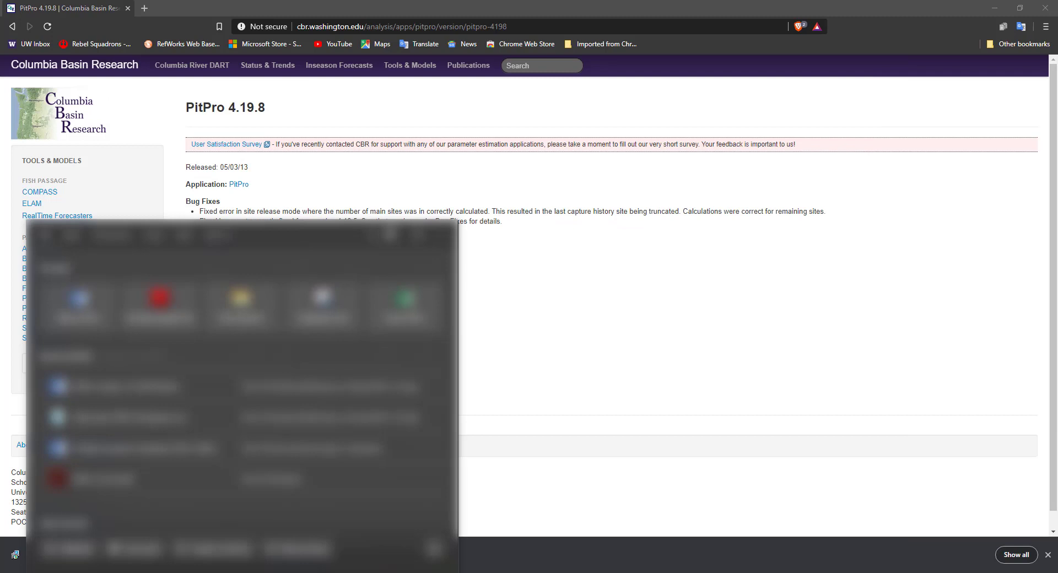
type("pitpro")
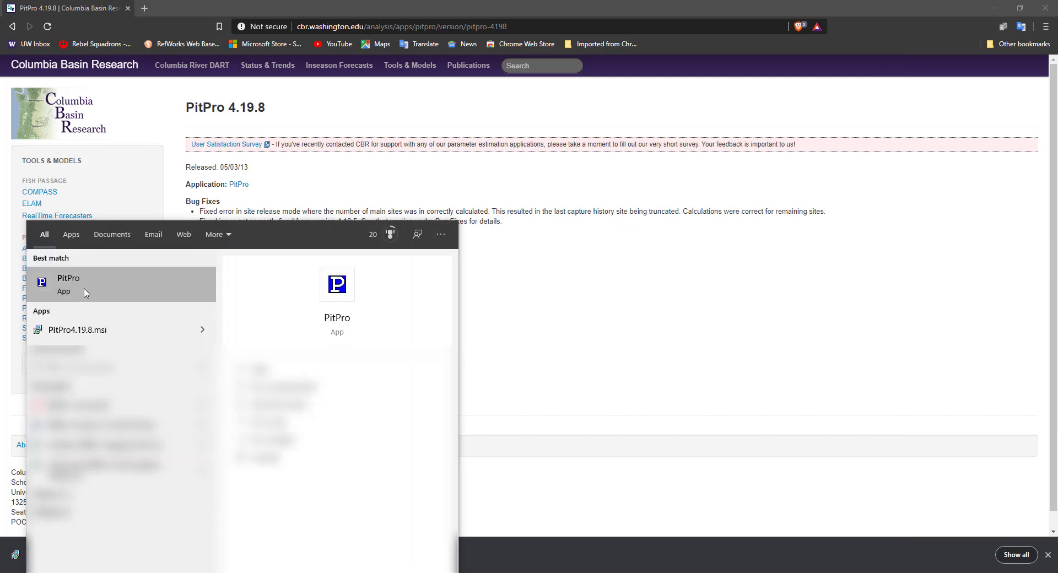
left_click(87, 292)
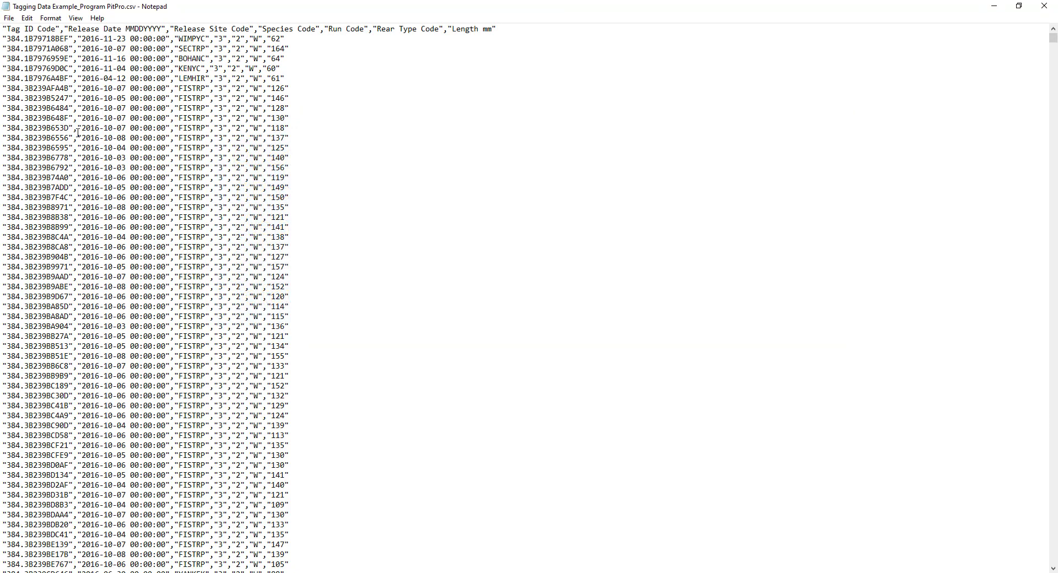
Examine the column layout and record format of the tagging, interrogation and mortality example CSV files in Notepad.
left_click_drag(6, 38, 276, 38)
left_click(82, 40)
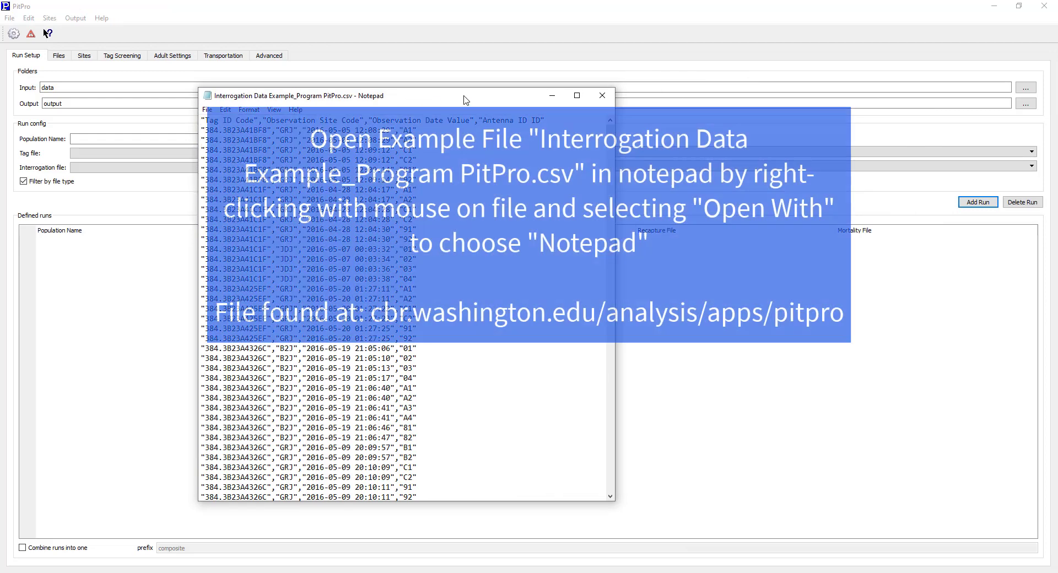
left_click(575, 97)
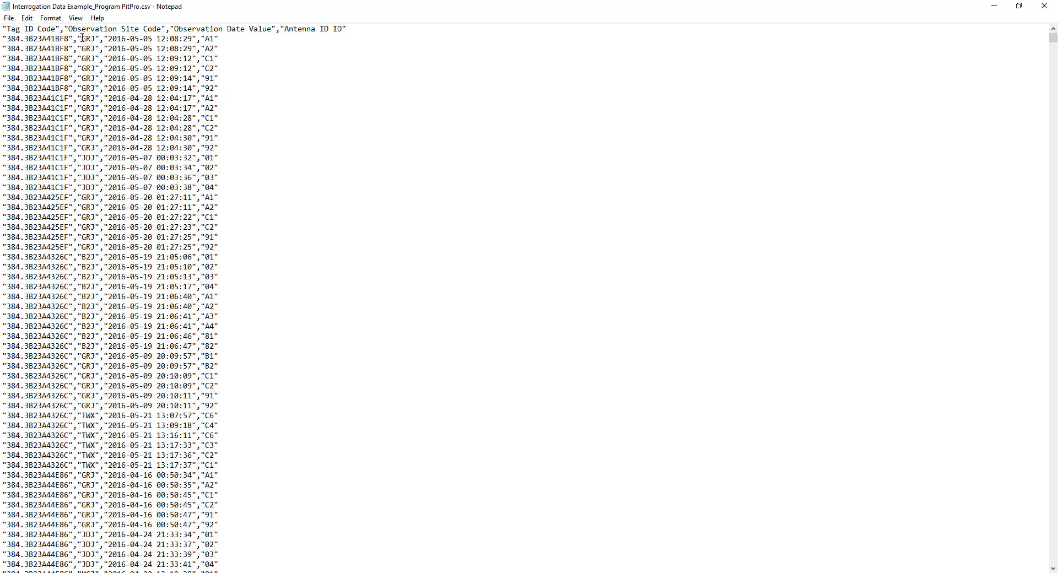
left_click_drag(82, 38, 103, 38)
left_click_drag(109, 38, 216, 38)
left_click_drag(217, 38, 218, 38)
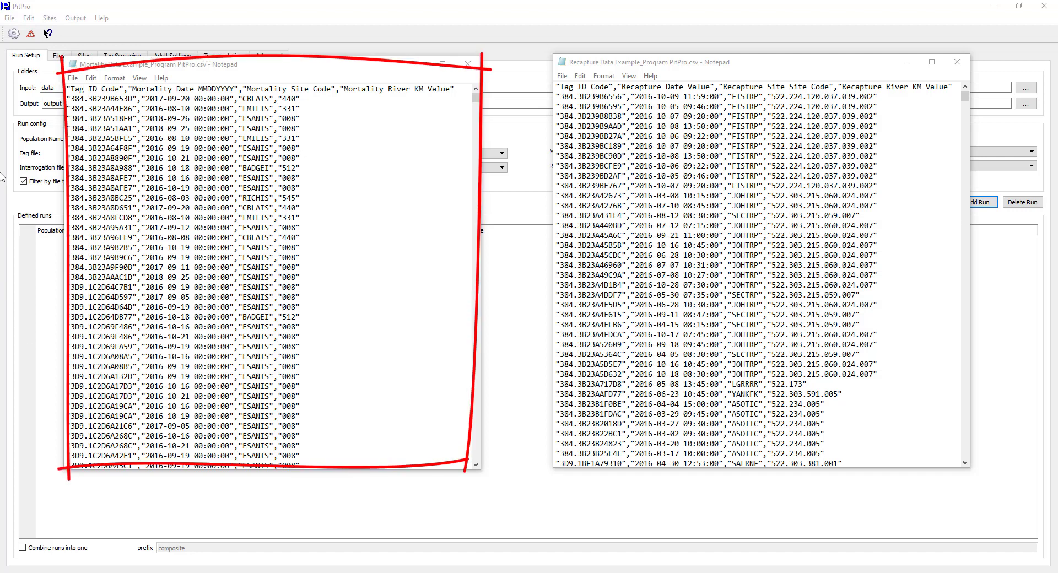
left_click_drag(79, 89, 194, 89)
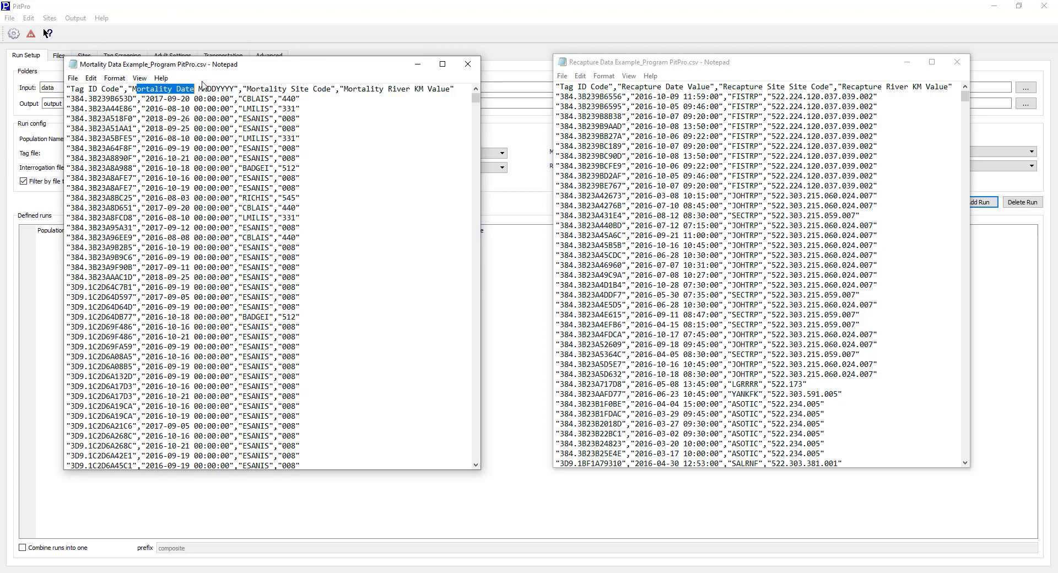
left_click_drag(247, 88, 448, 90)
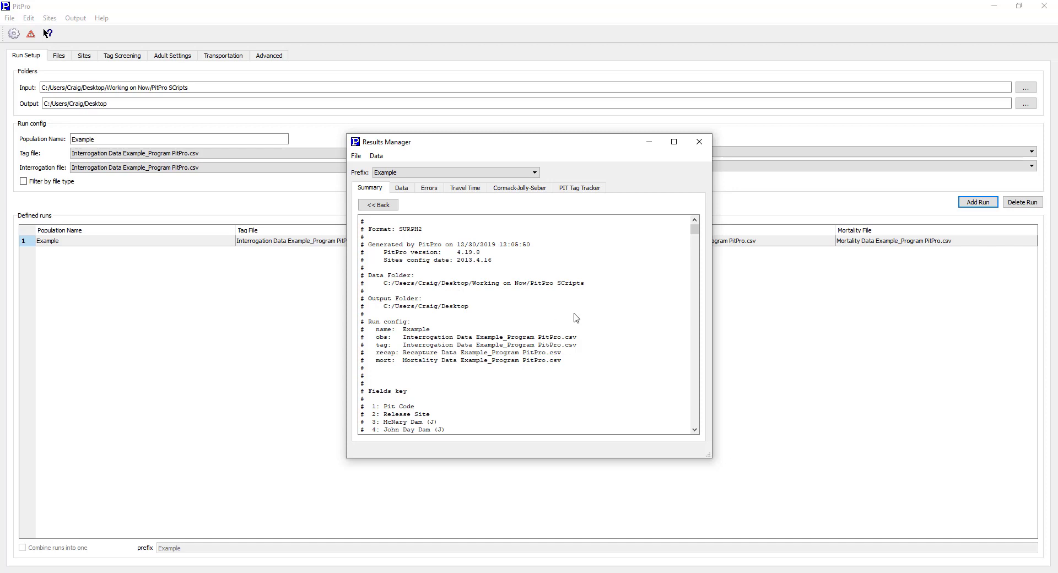
Examine the SURPH-format capture history output of the Example run, then return to its summary report.
scroll(571, 330, "down", 10)
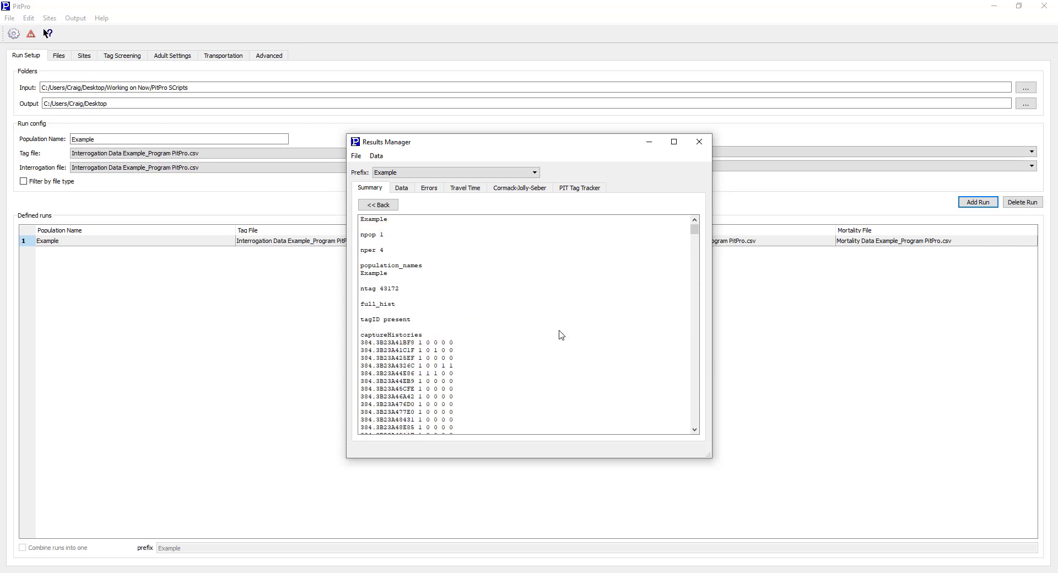
scroll(561, 335, "up", 9)
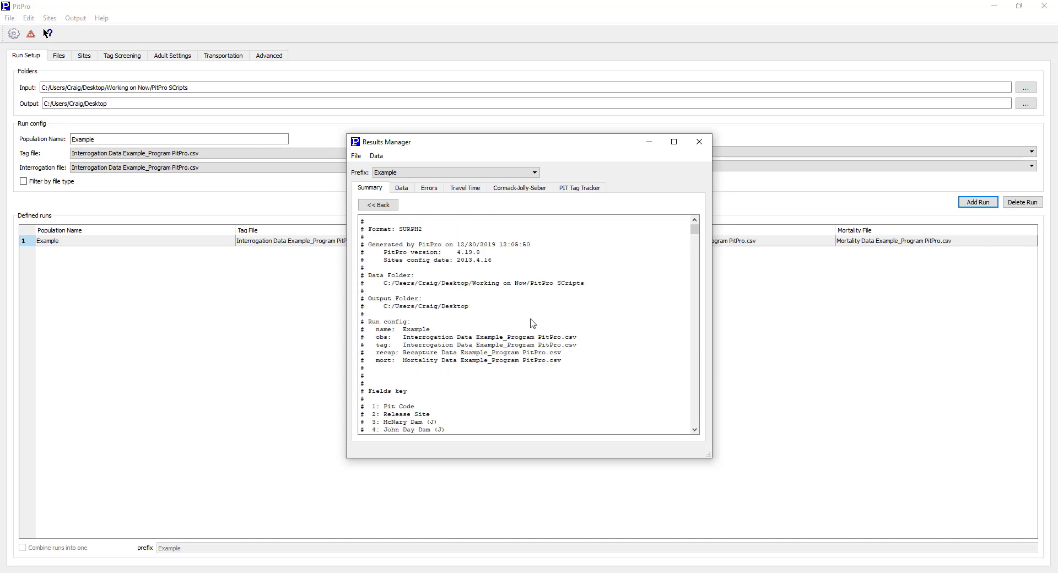
scroll(532, 326, "down", 4)
scroll(532, 326, "down", 6)
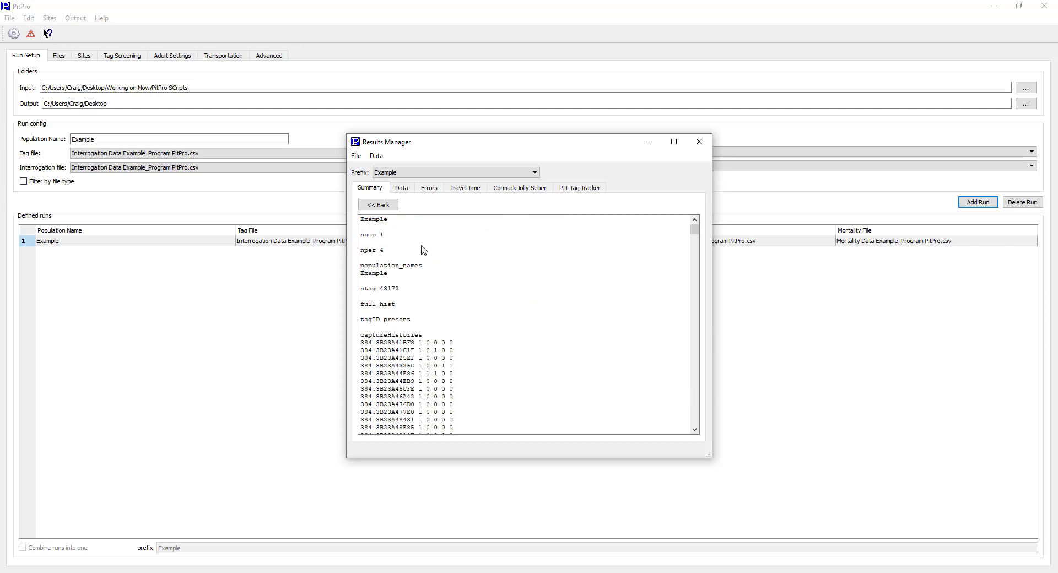
left_click(379, 207)
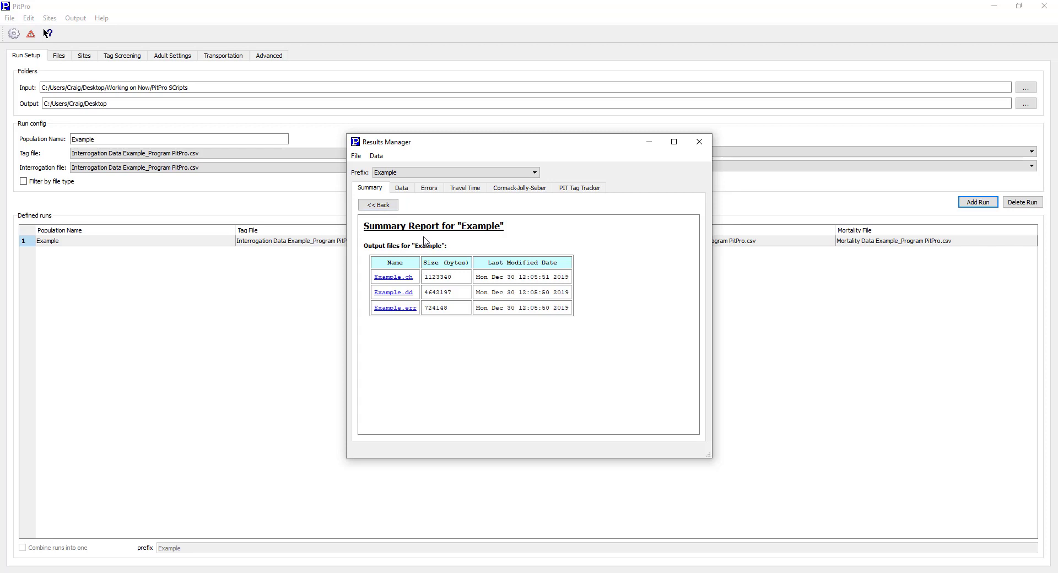
Open the Example.dd output file from the summary report, look through its records and go back.
left_click(394, 293)
scroll(500, 312, "down", 5)
scroll(500, 313, "up", 1)
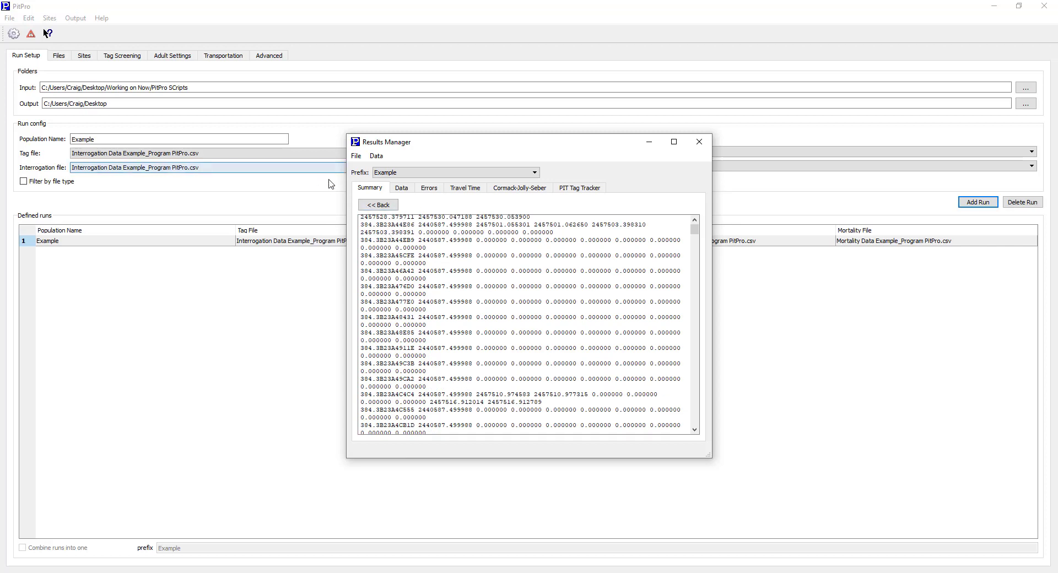
left_click(378, 205)
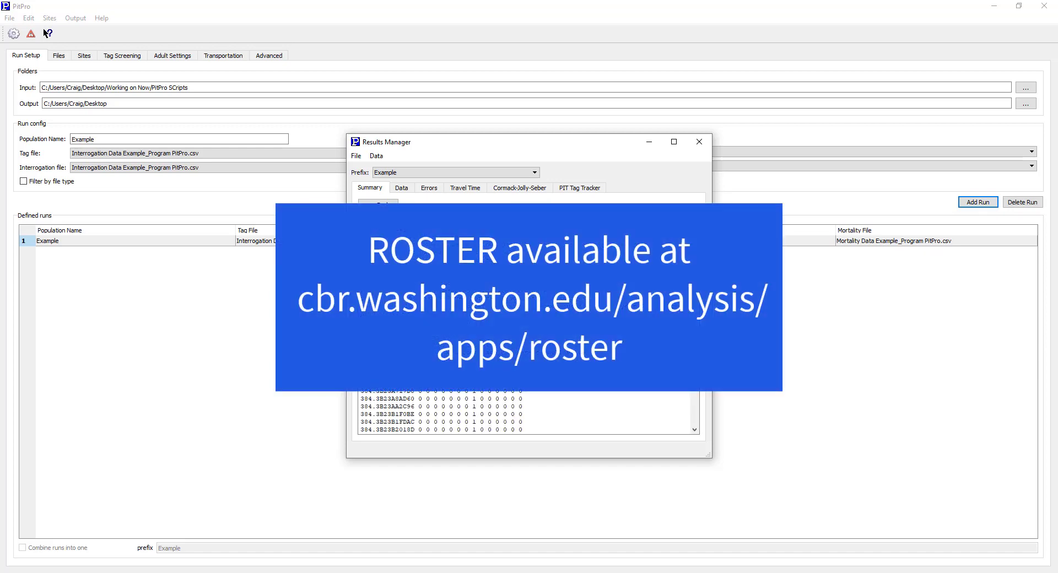
Look through the ROSTER capture history output of the Example run and return to the summary report.
scroll(489, 398, "down", 5)
scroll(489, 398, "down", 10)
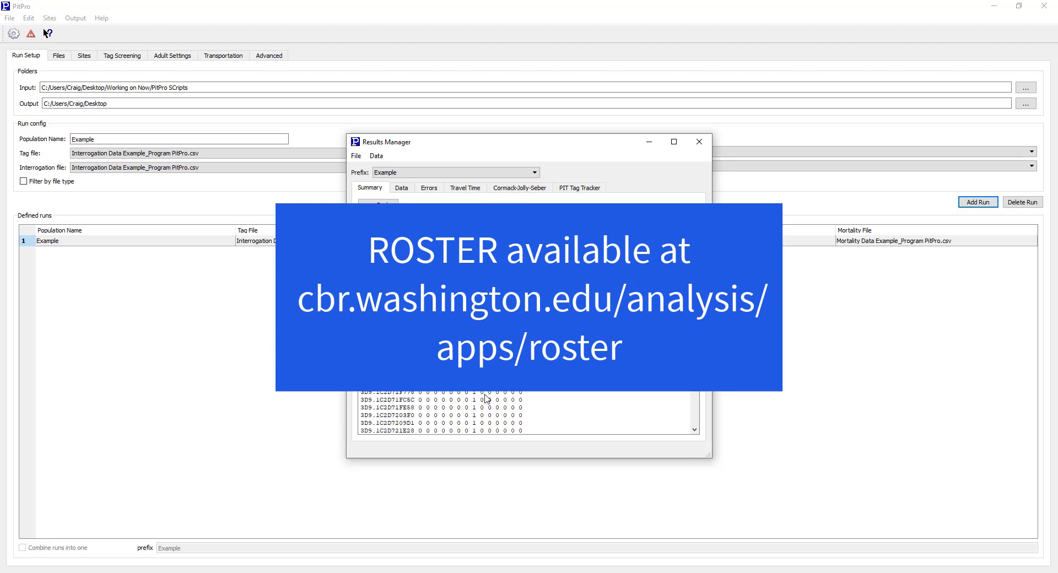
scroll(488, 398, "up", 2)
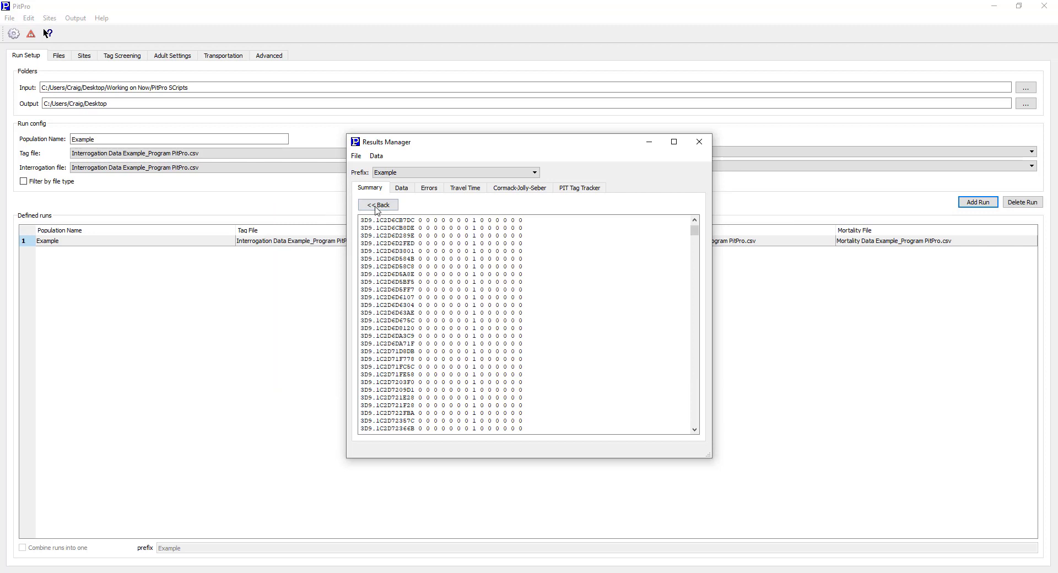
left_click(378, 206)
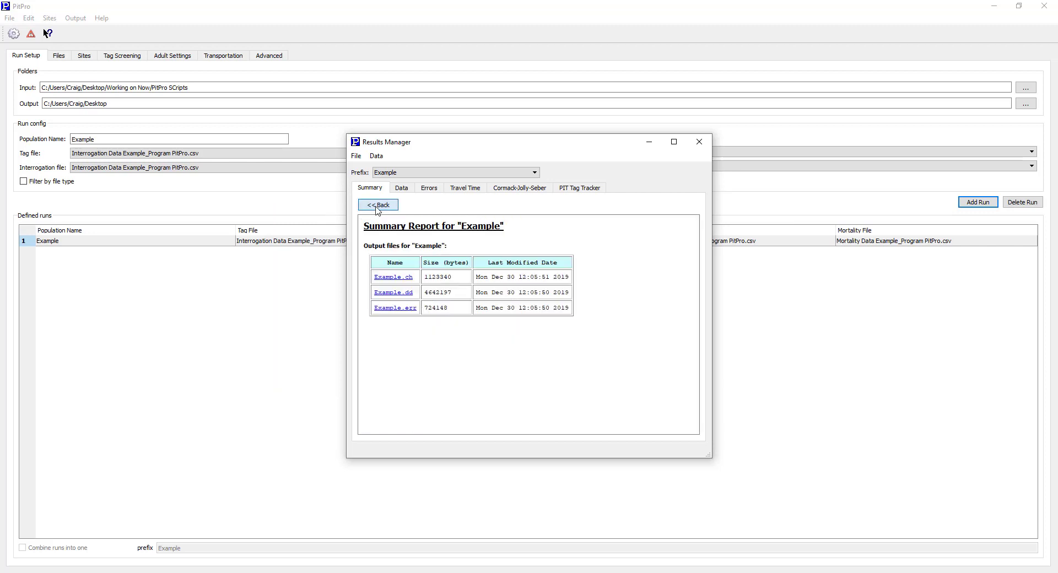
View the error report and the travel time estimates for the Example run.
left_click(430, 189)
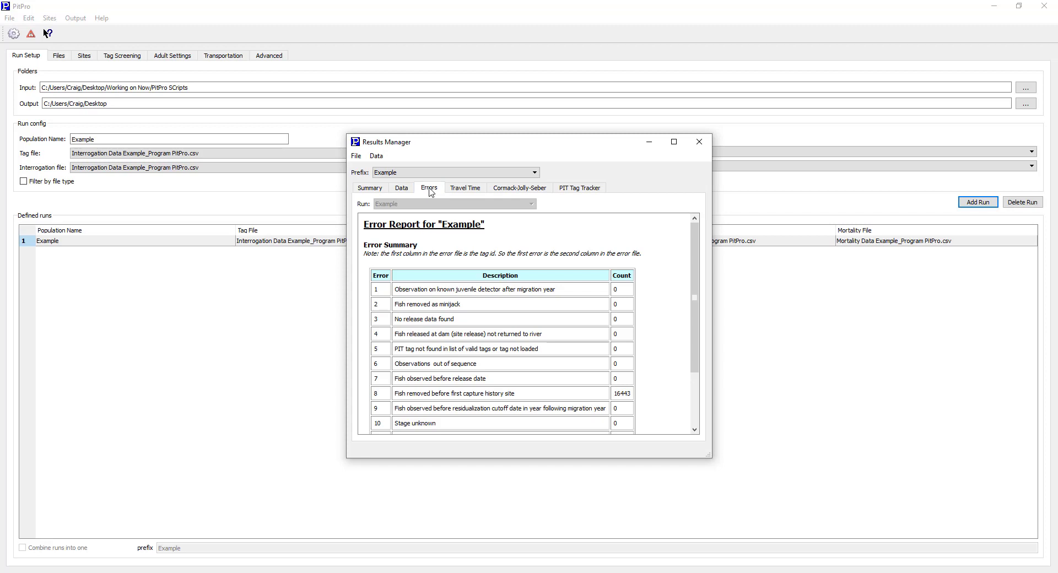
left_click(461, 189)
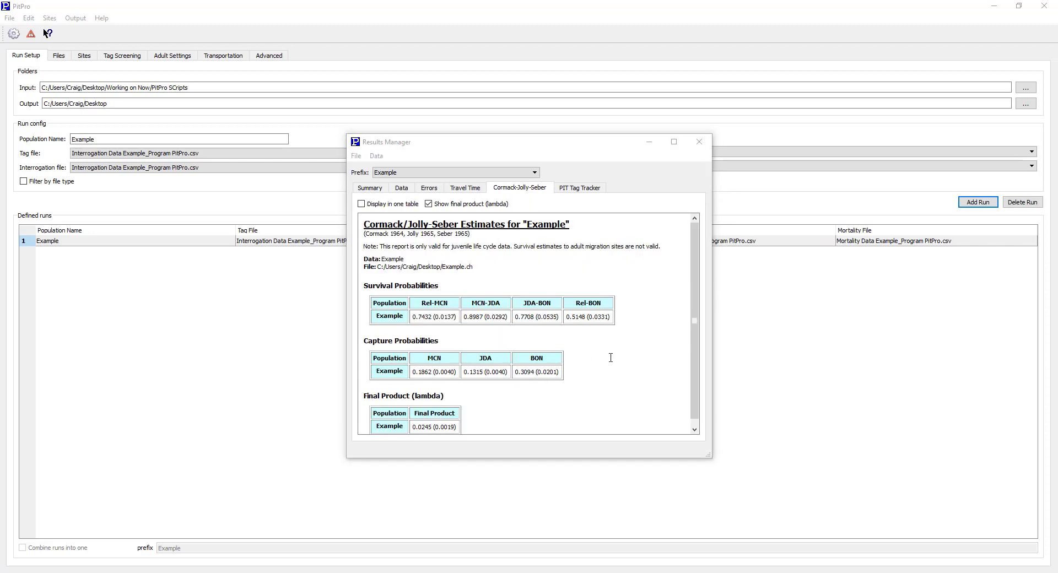
scroll(610, 357, "down", 1)
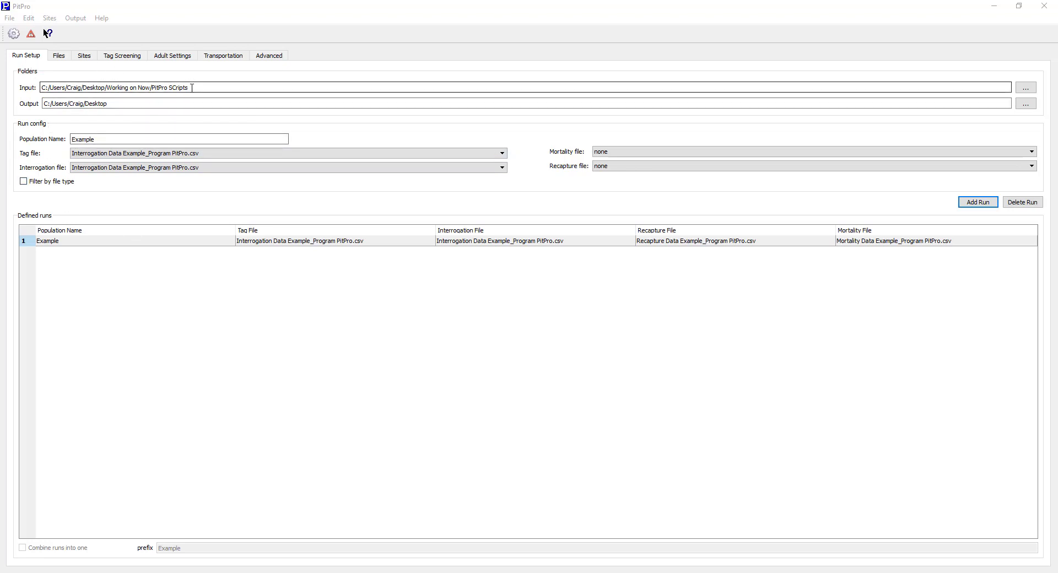
Set the tag file of the Example population's run configuration to Tagging Data Example_Program PitPro.csv.
left_click_drag(191, 88, 149, 88)
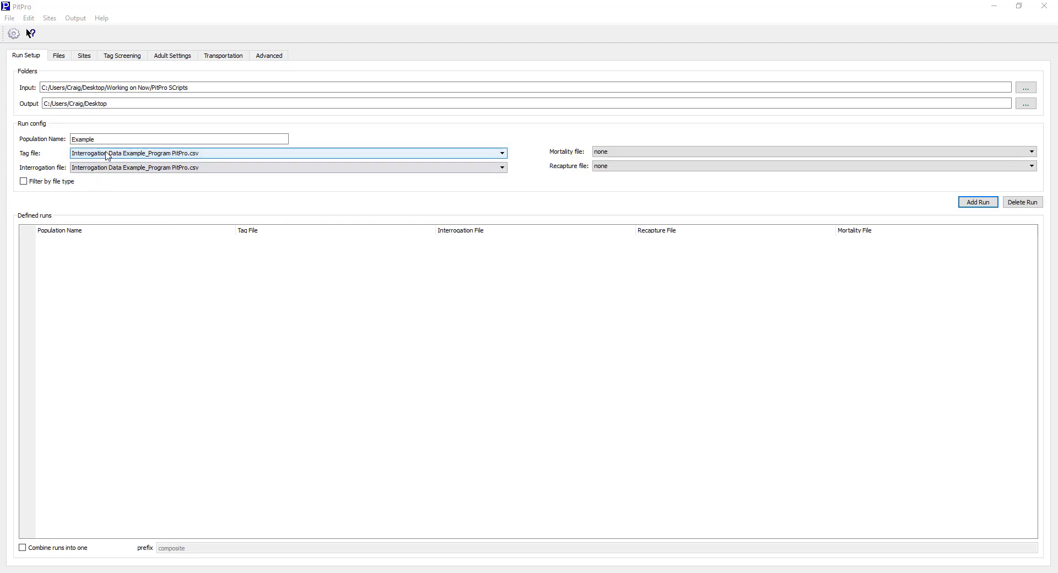
left_click(106, 156)
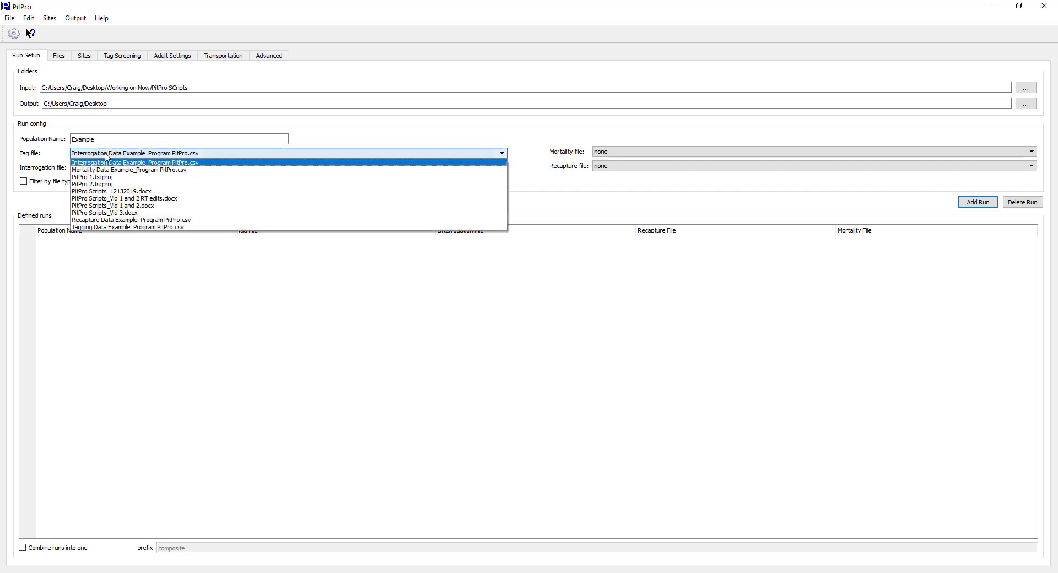
left_click(121, 227)
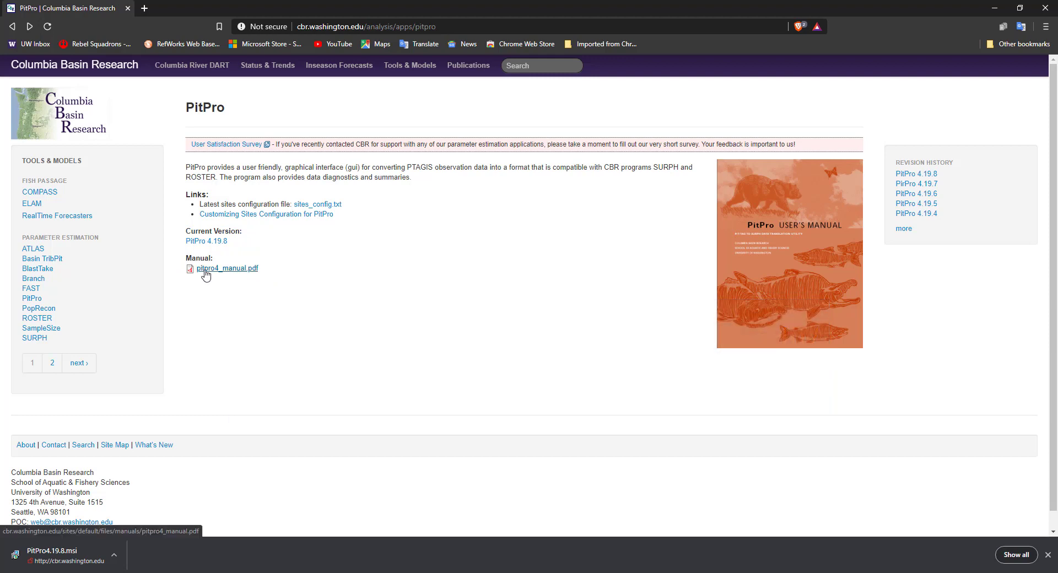
Open pitpro4_manual.pdf in the browser, look through its table of contents and return to the PitPro page.
left_click(206, 270)
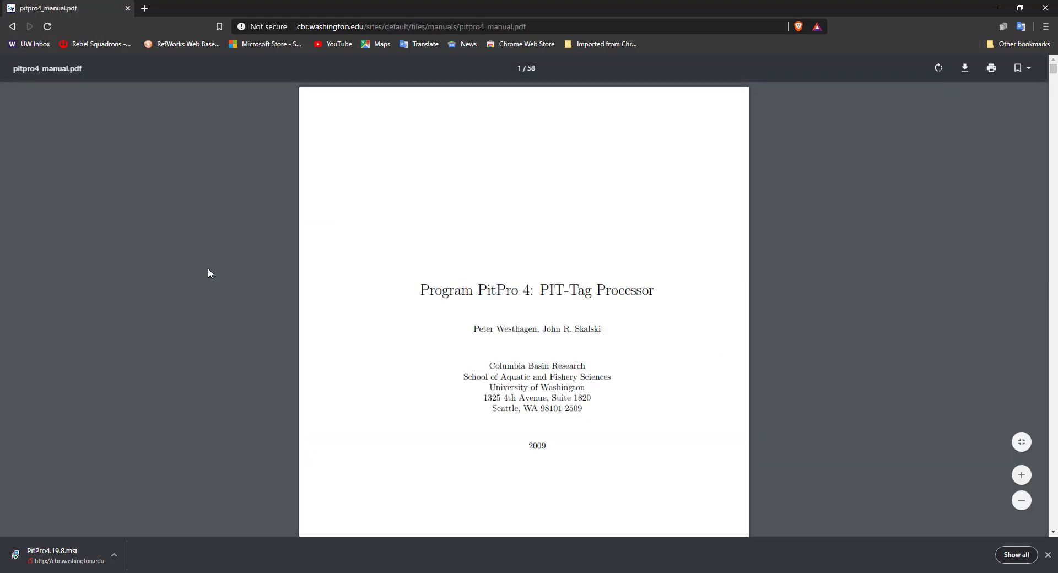
scroll(441, 342, "down", 15)
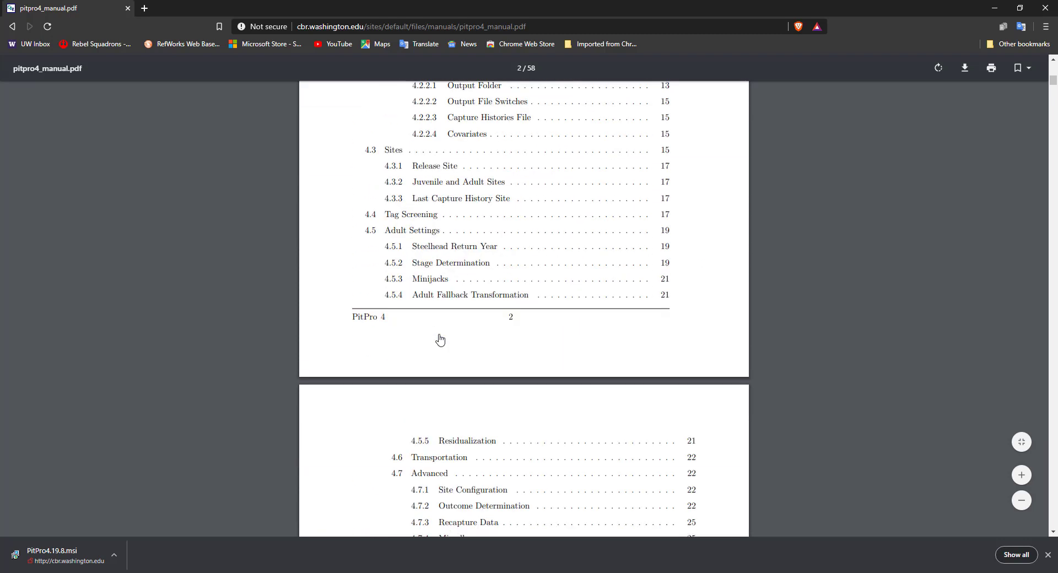
scroll(440, 339, "down", 10)
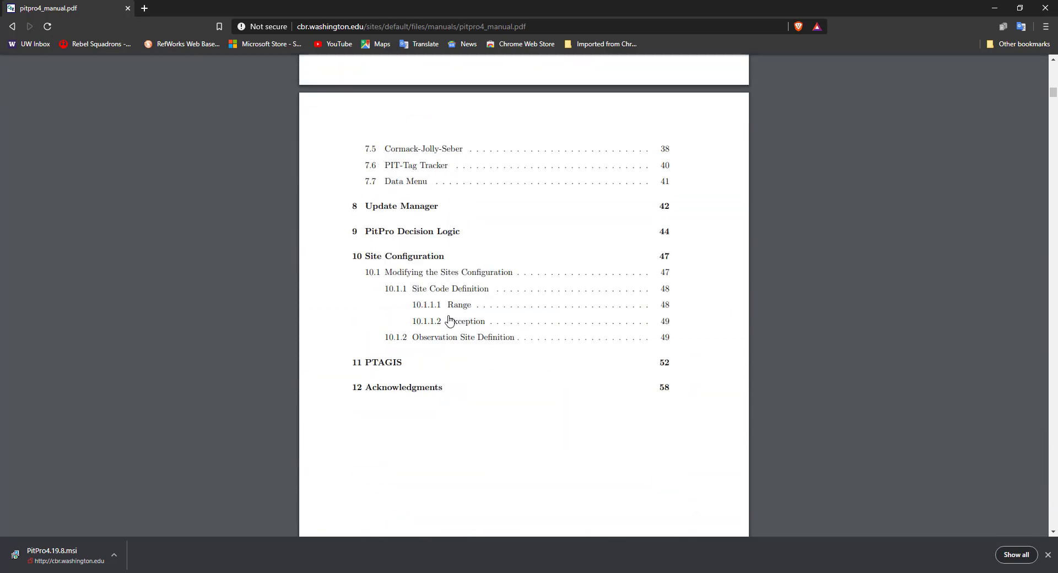
key("alt+Left")
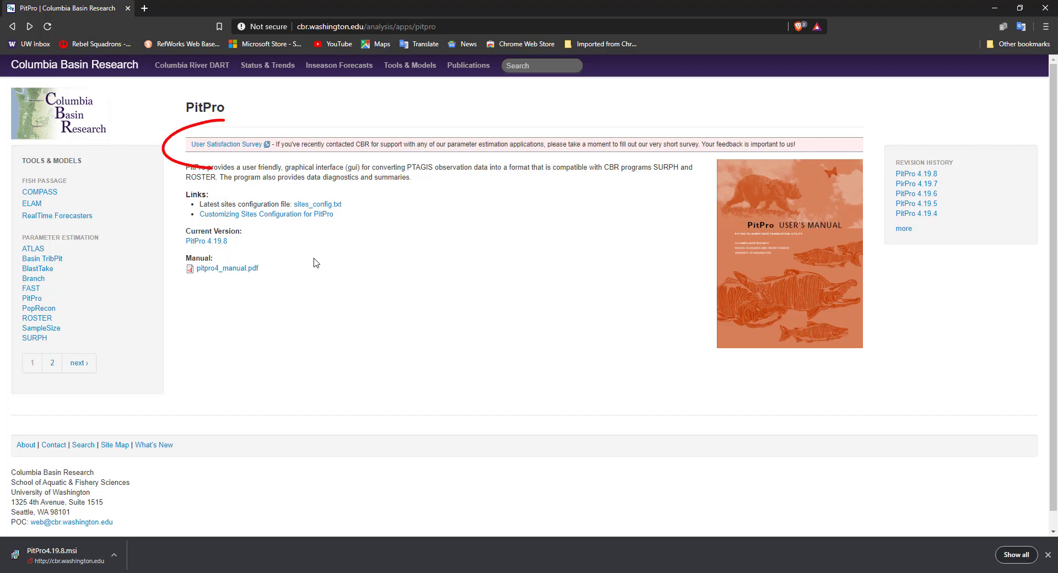
Open the User Satisfaction Survey from the PitPro page and look through its rating questions.
left_click(232, 148)
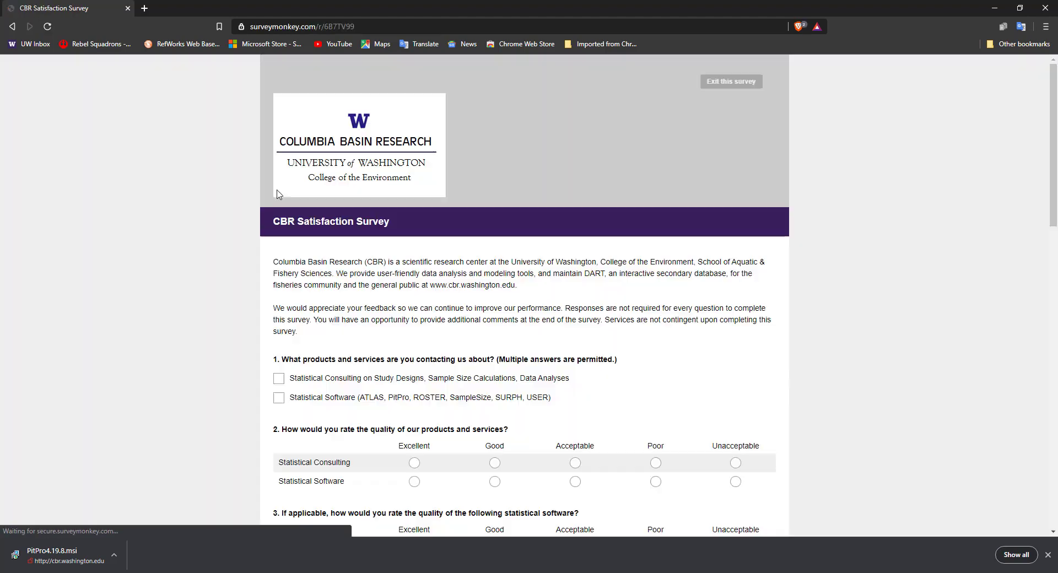
scroll(428, 272, "down", 3)
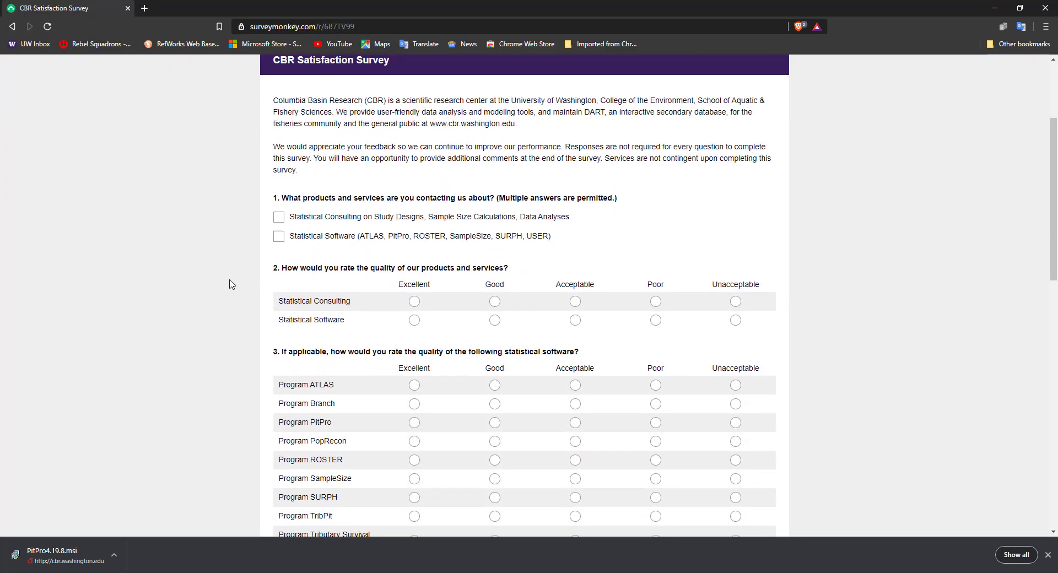
scroll(203, 267, "down", 1)
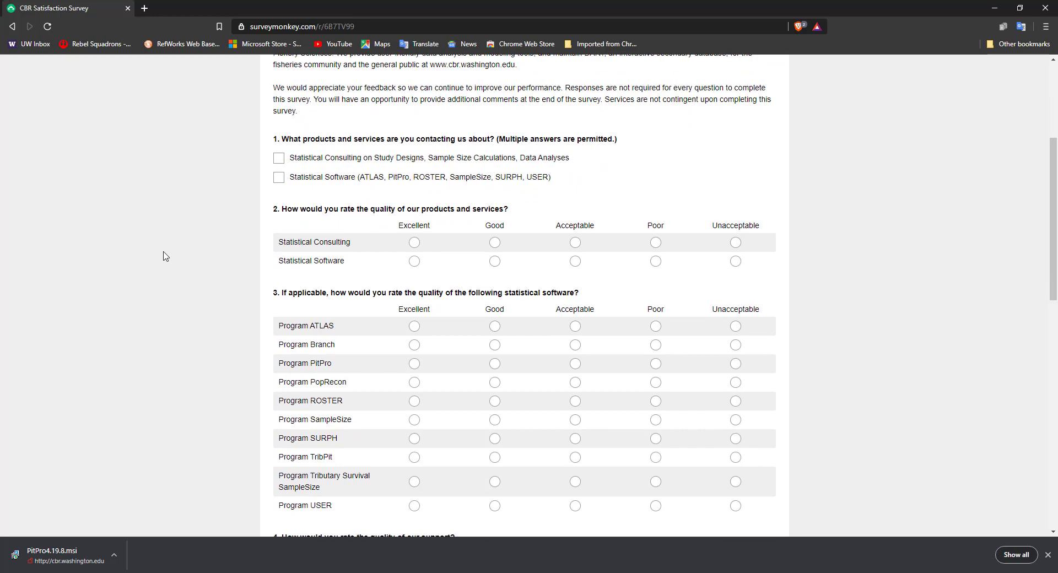
scroll(163, 256, "down", 2)
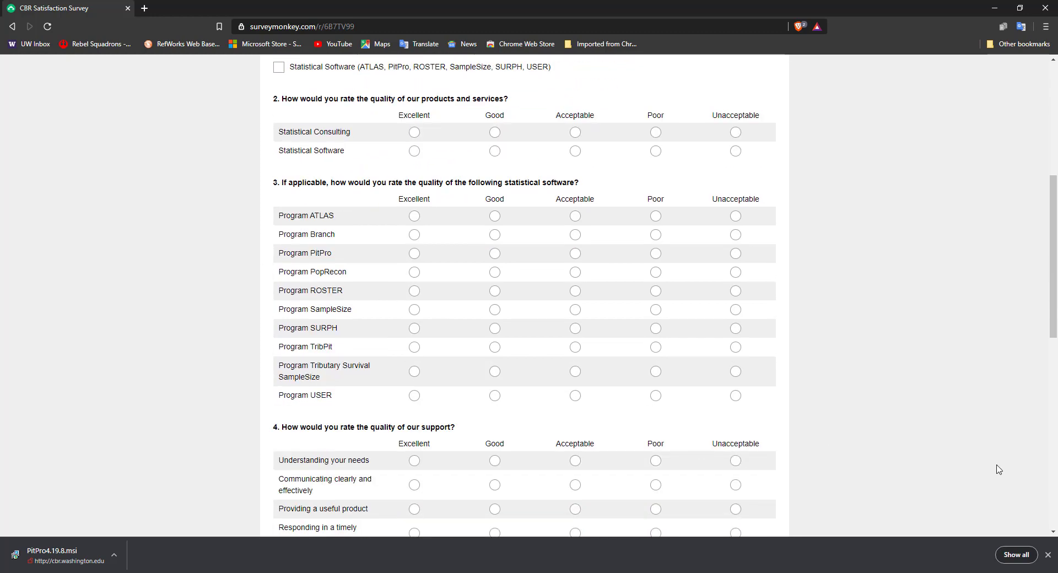